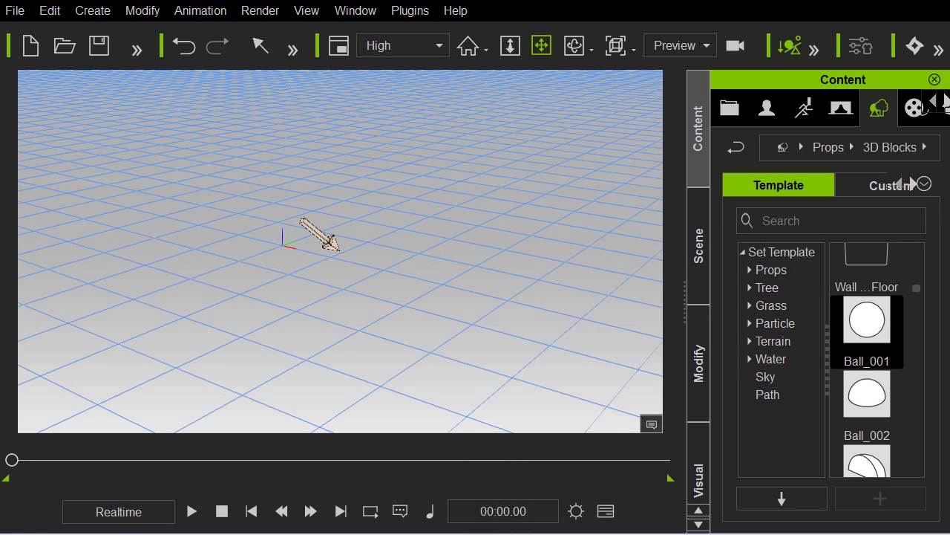
Add the wood plank image as a plane and rotate it 270 degrees about X to lie flat as a floor
drag(866, 260, 380, 291)
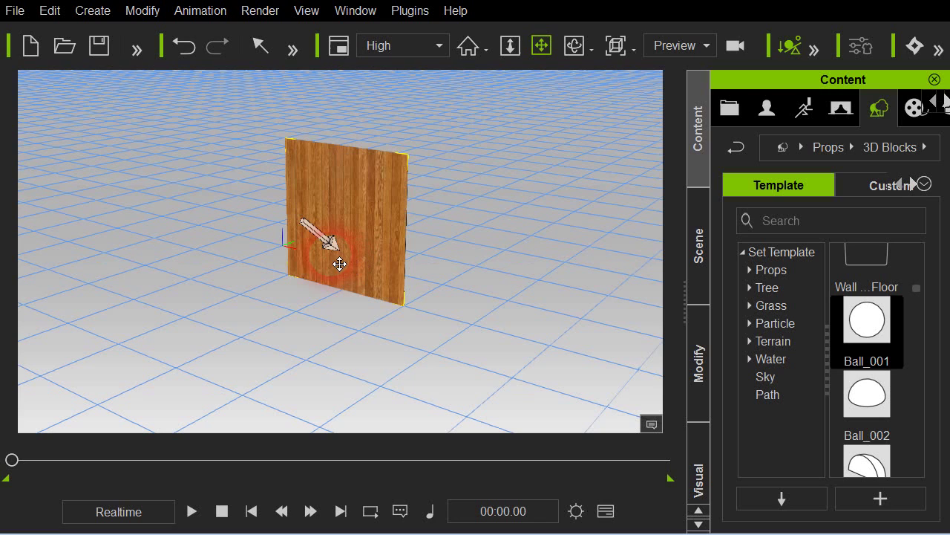
key(e)
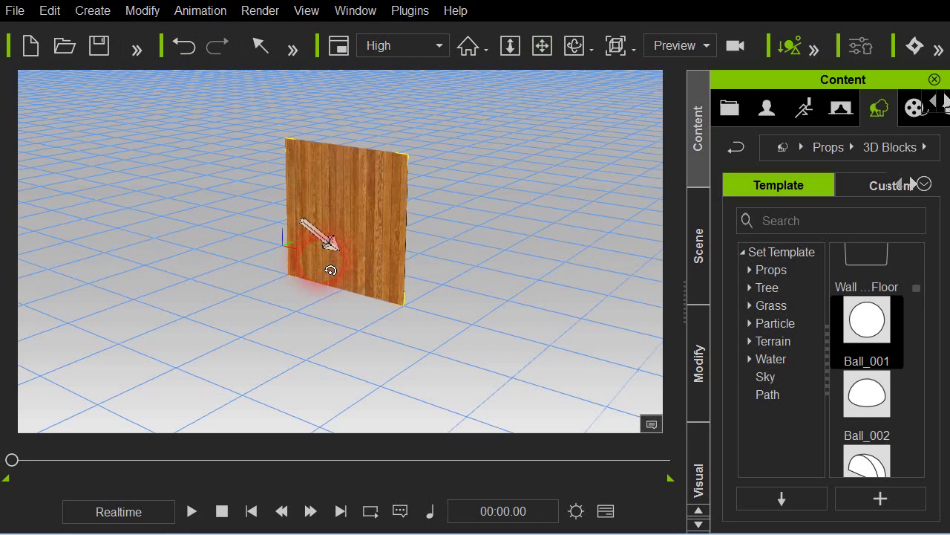
drag(329, 260, 358, 242)
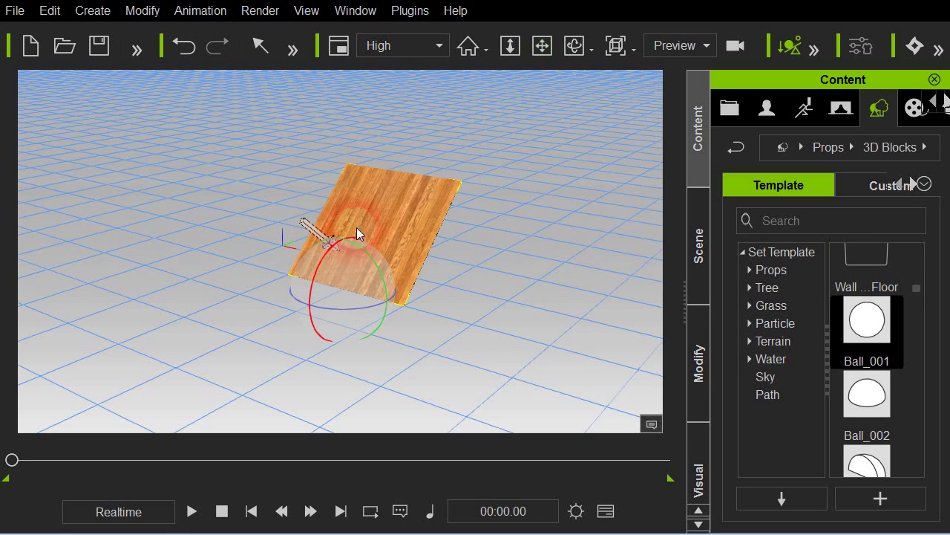
key(ctrl+z)
Scale the plank floor up uniformly and reposition it so it extends around the scene origin
key(r)
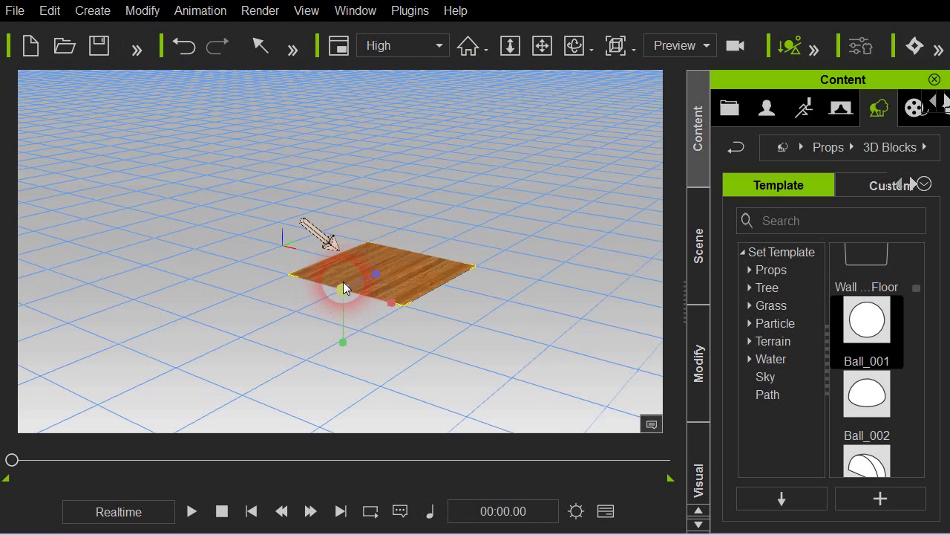
drag(343, 281, 510, 85)
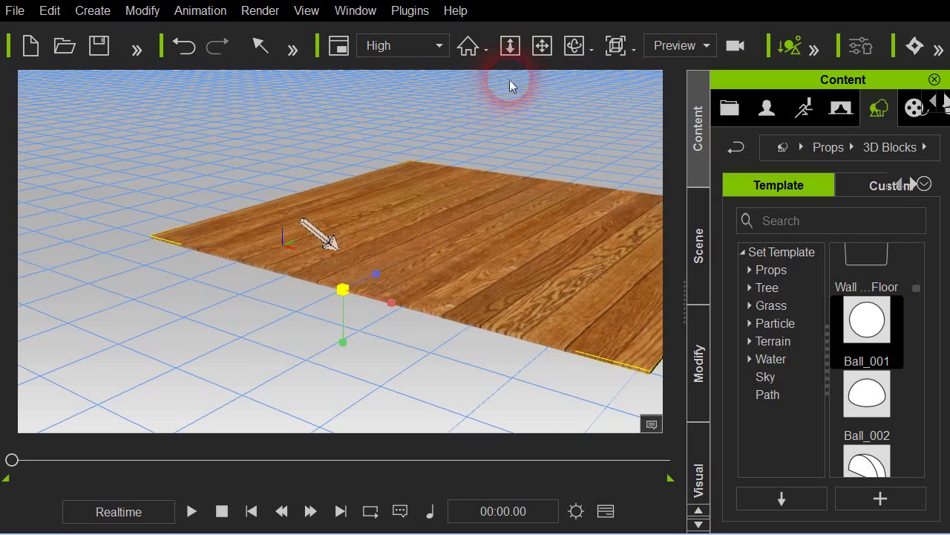
drag(454, 201, 303, 397)
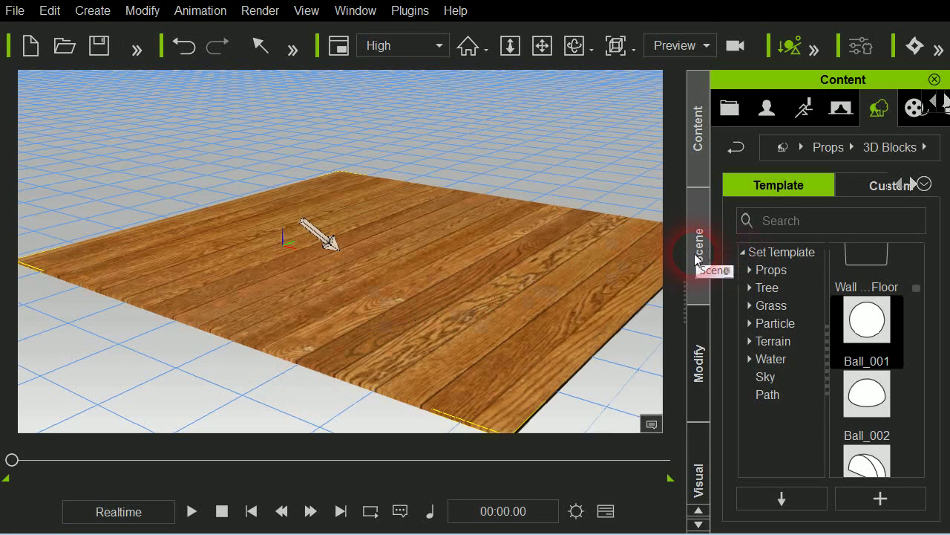
Set the plank floor texture's U tiling to 4
click(699, 332)
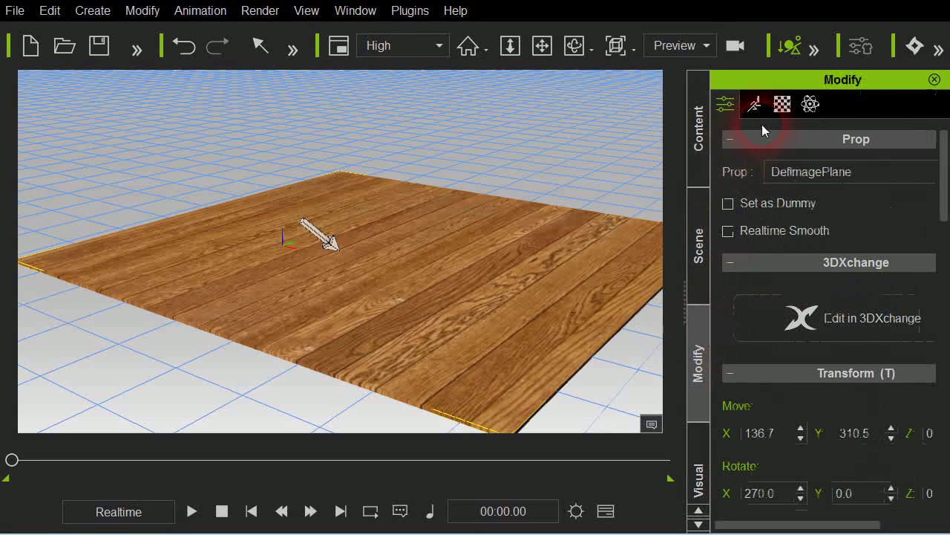
click(782, 104)
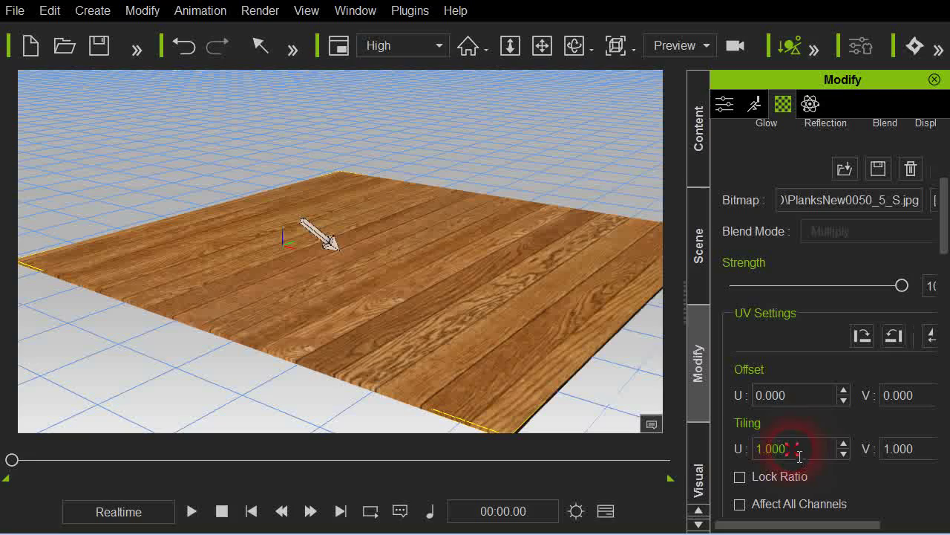
double_click(772, 448)
text(4)
key(Return)
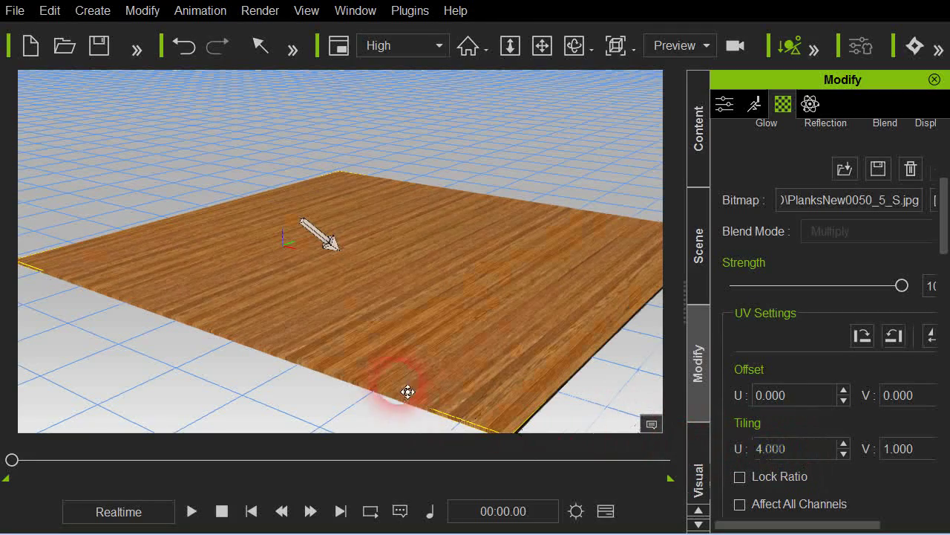
Hide the scene grid so only the plank floor shows
alt+right_drag(367, 277, 402, 330)
drag(401, 329, 407, 321)
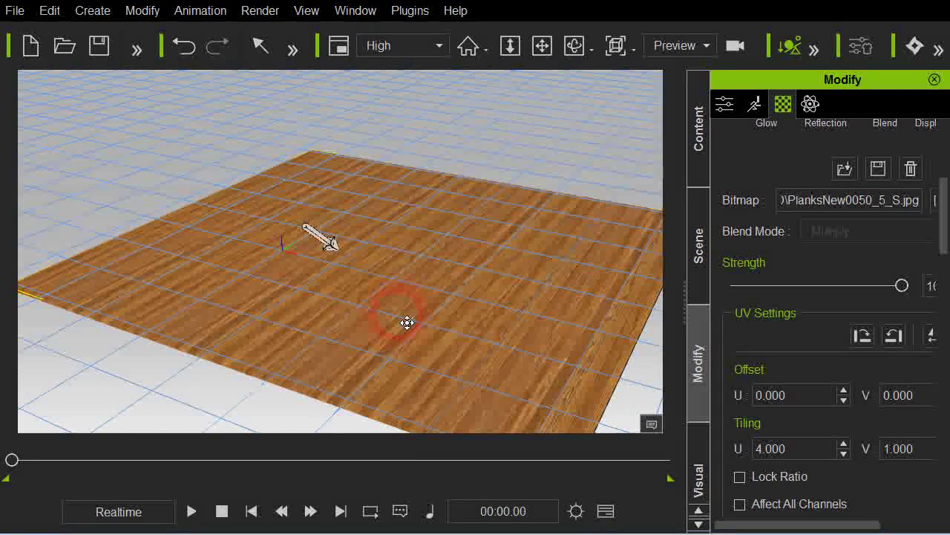
key(ctrl+g)
drag(386, 302, 369, 292)
Add Ball_001 floating above the plank floor and stand the door image as an upright plane near the floor's back edge
click(699, 137)
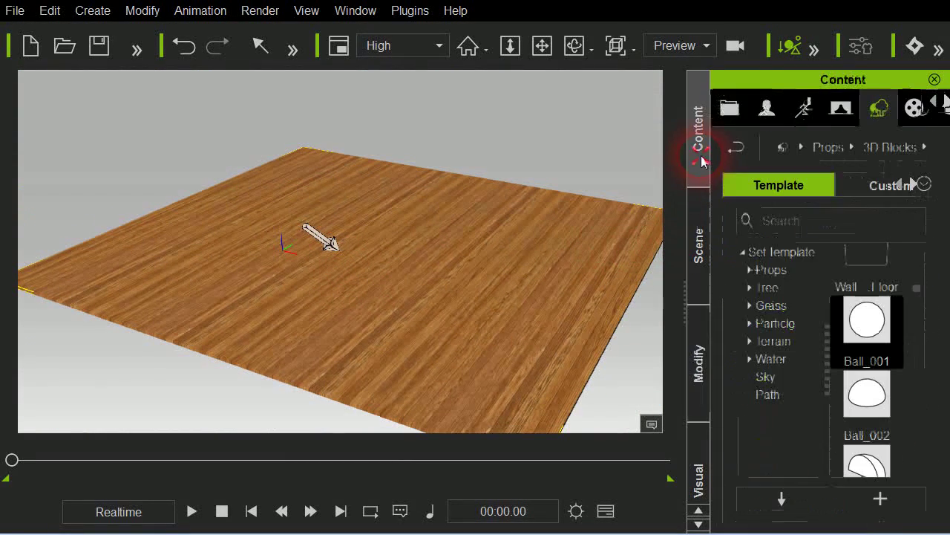
drag(862, 319, 433, 290)
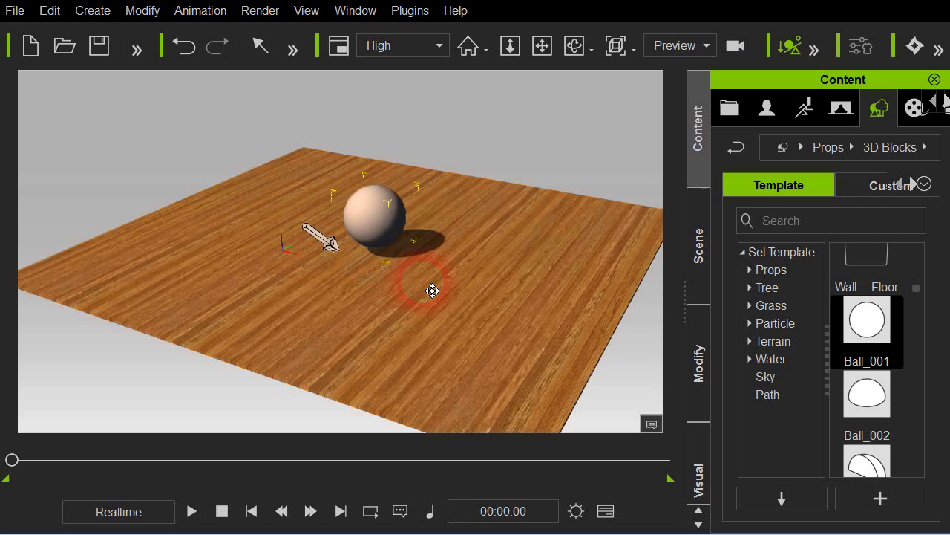
scroll(433, 291, up, 3)
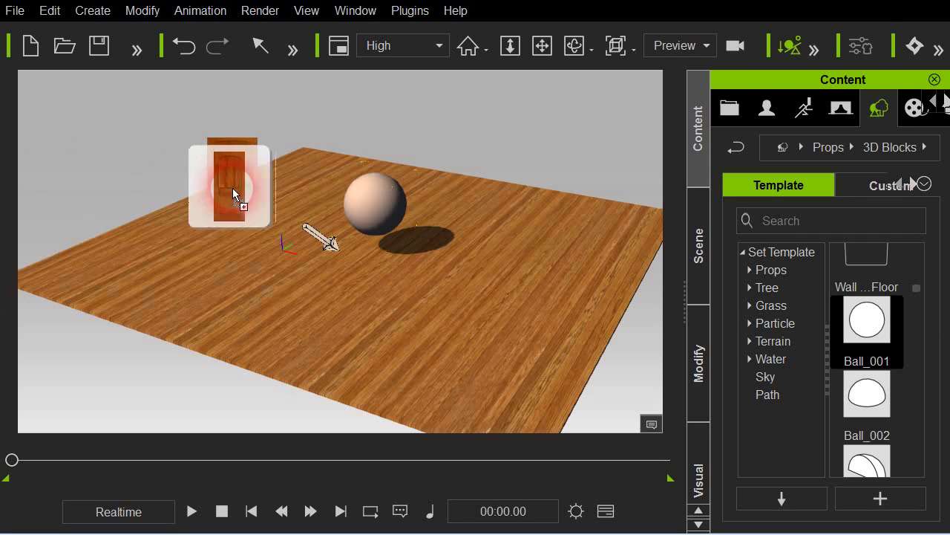
drag(232, 188, 506, 206)
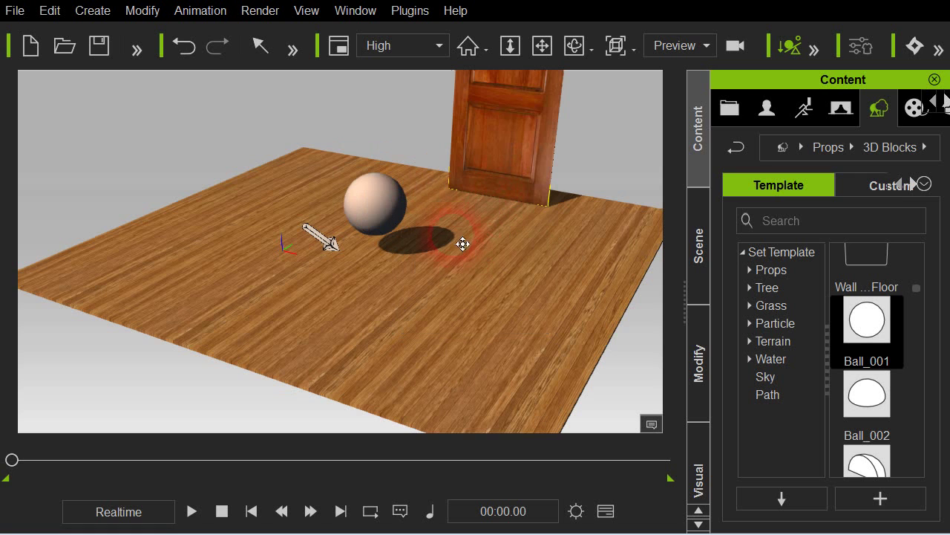
middle_drag(462, 243, 437, 284)
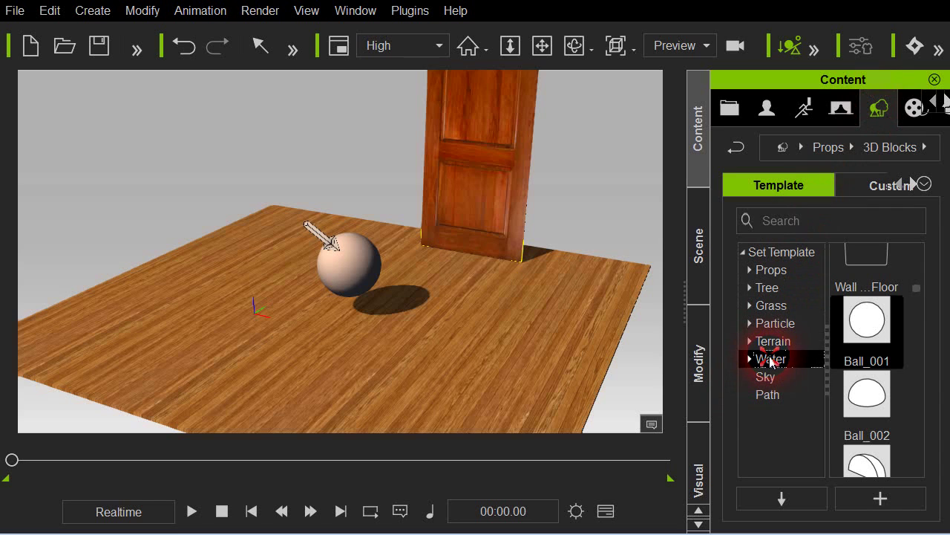
Add the River Flow water to the scene, play it briefly and stop the playback
click(770, 360)
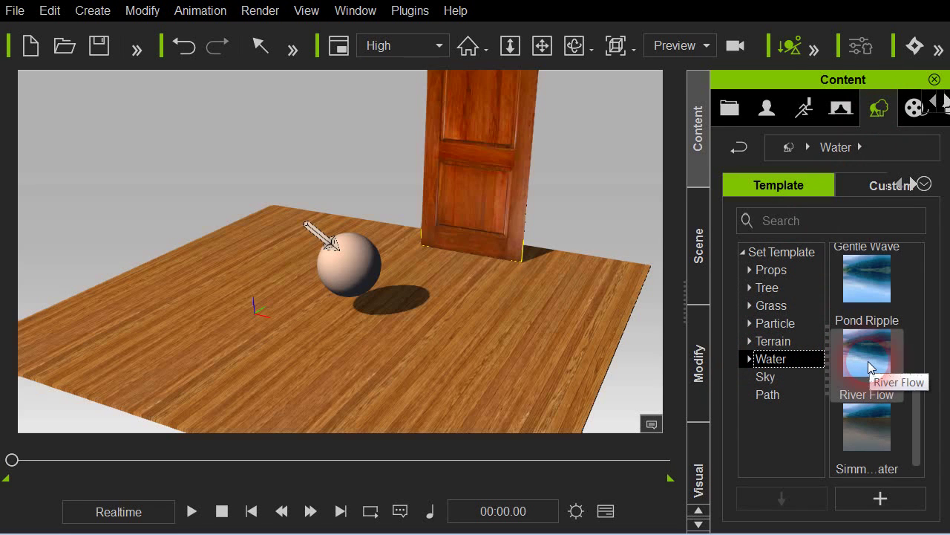
double_click(868, 361)
click(479, 353)
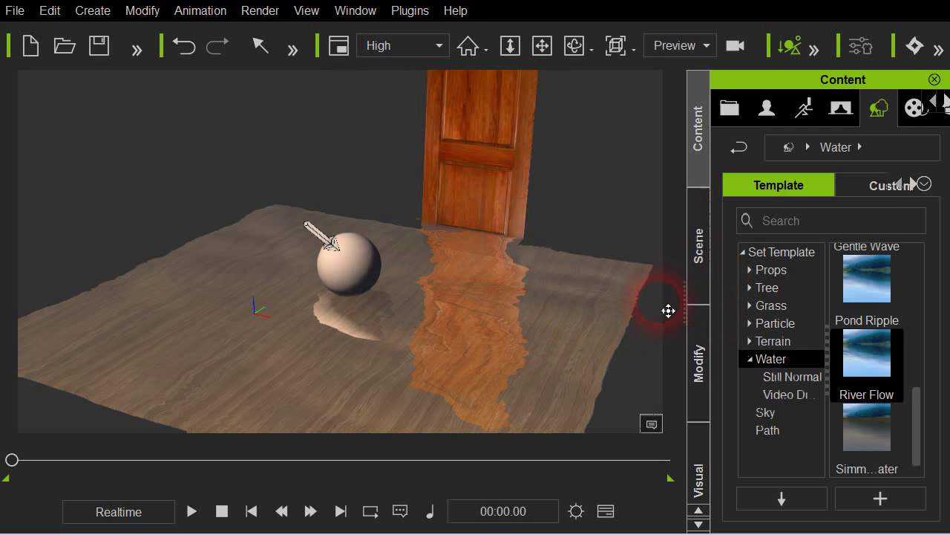
key(space)
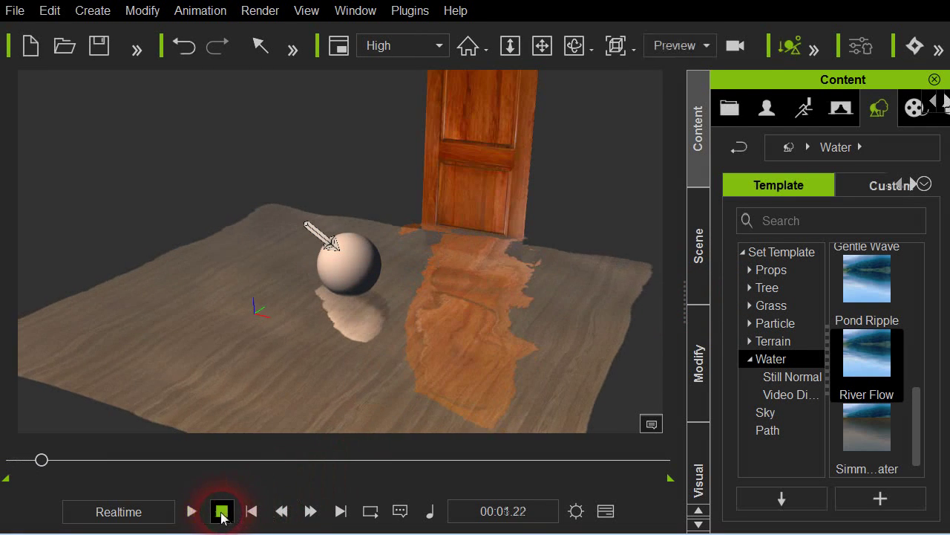
click(221, 511)
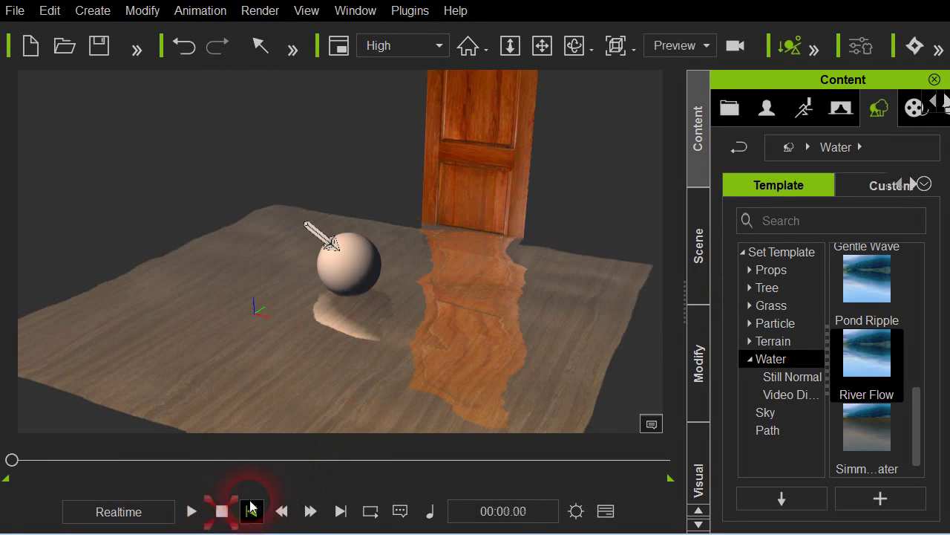
Set the water's height to 4 and its water size to 30
click(699, 361)
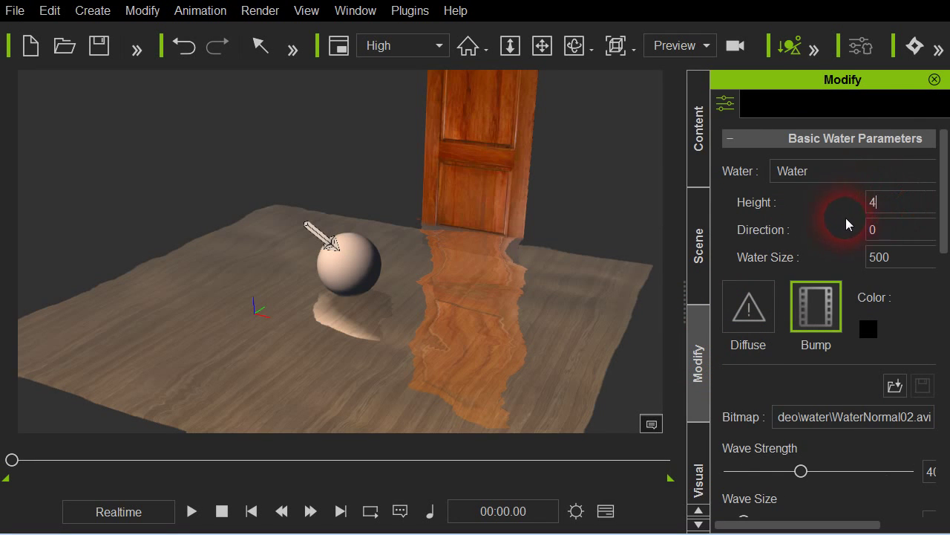
click(895, 257)
drag(905, 266, 817, 260)
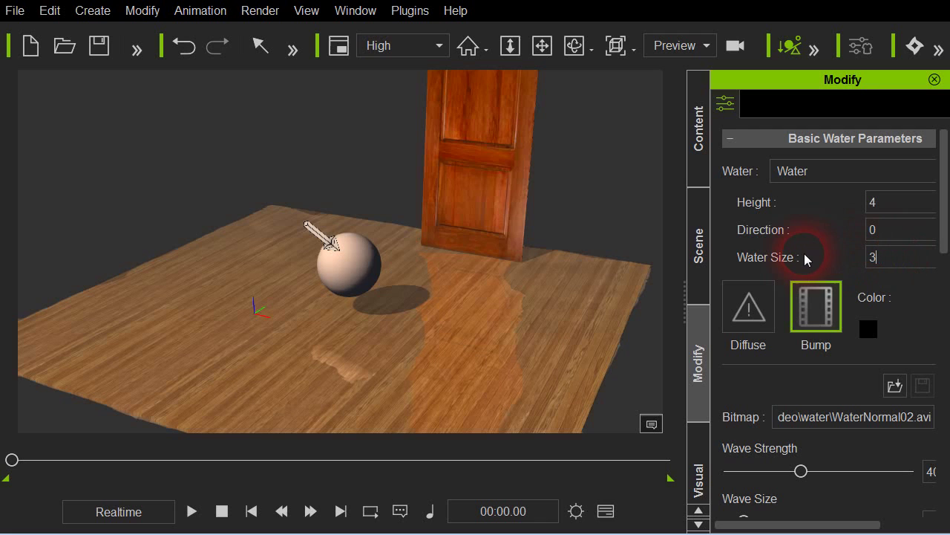
key(Return)
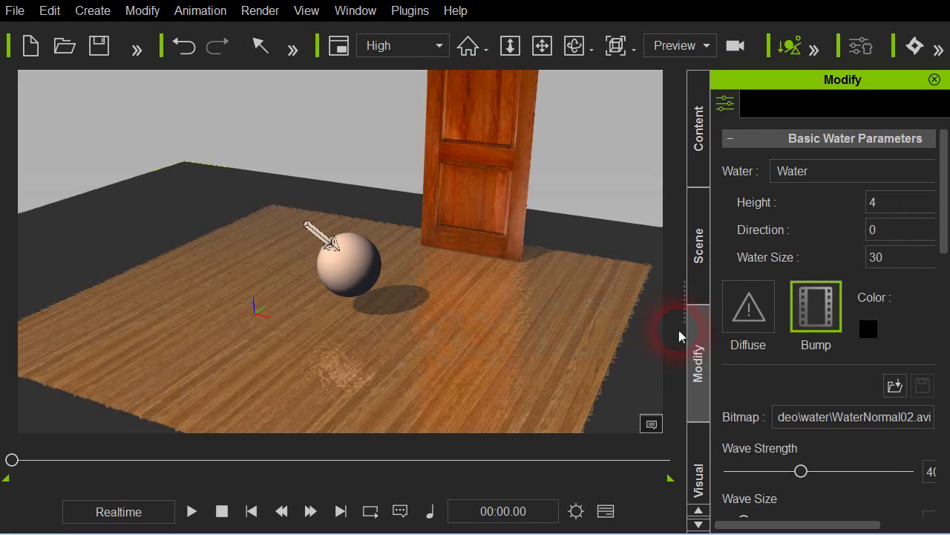
Delete the bump map from the water to remove its ripples
click(828, 299)
click(905, 318)
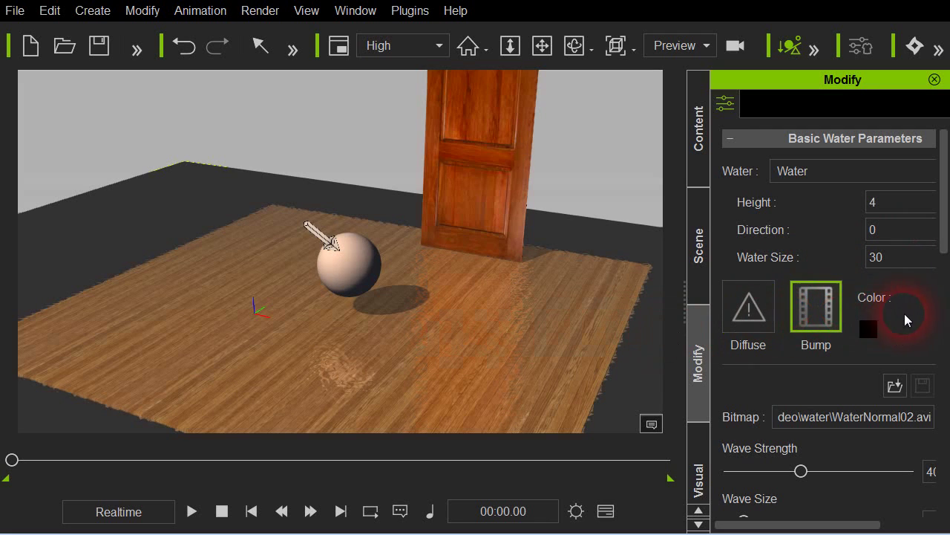
drag(944, 234, 863, 287)
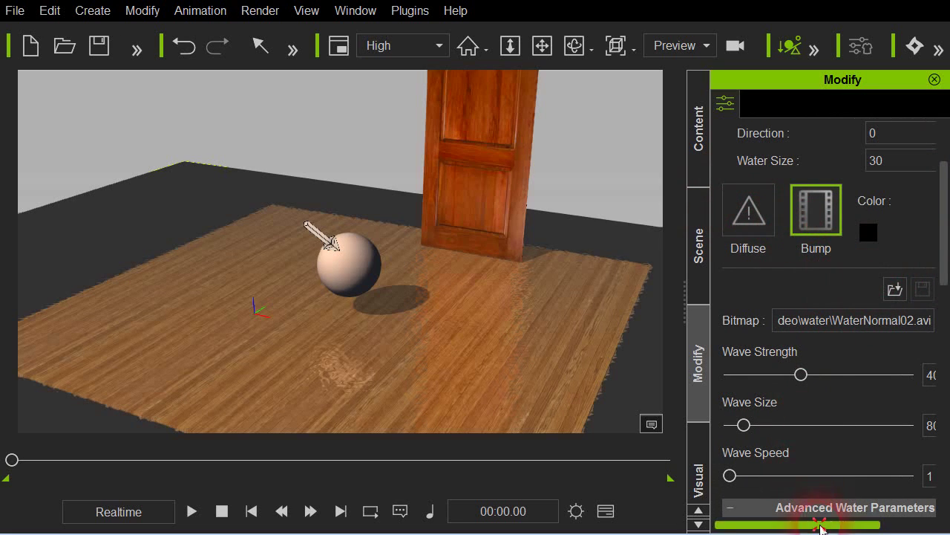
drag(806, 525, 889, 529)
click(884, 289)
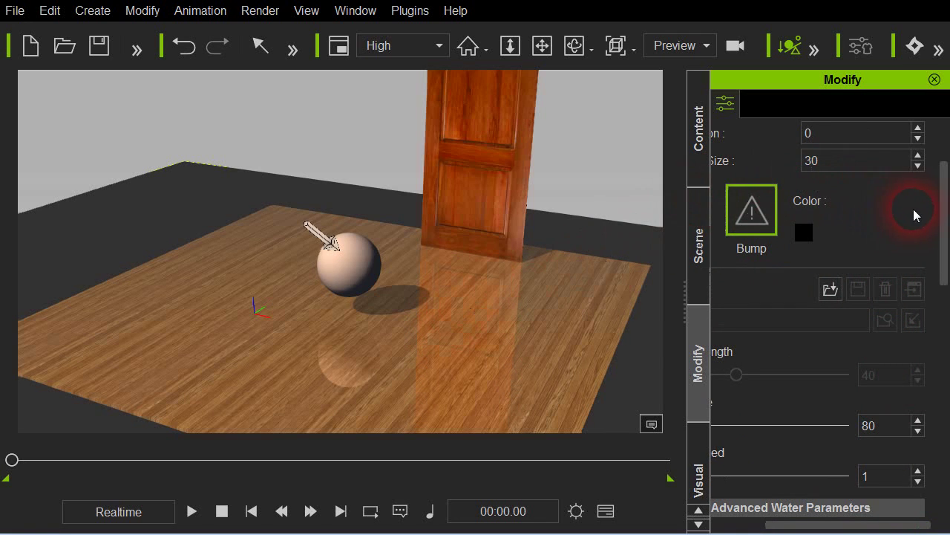
Examine the ball and door reflections on the floor from a lower angle with the scene's object list open
click(699, 234)
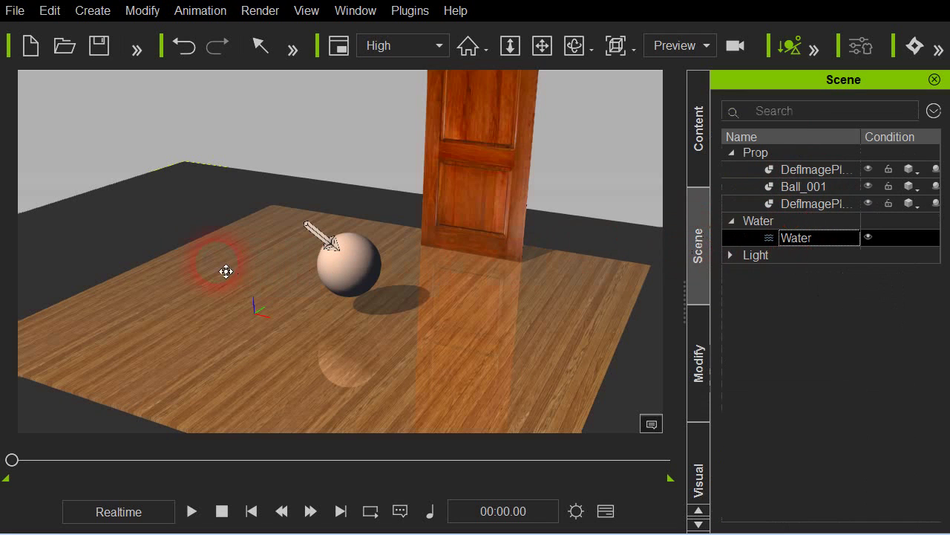
key(Down)
key(Down)
key(Up)
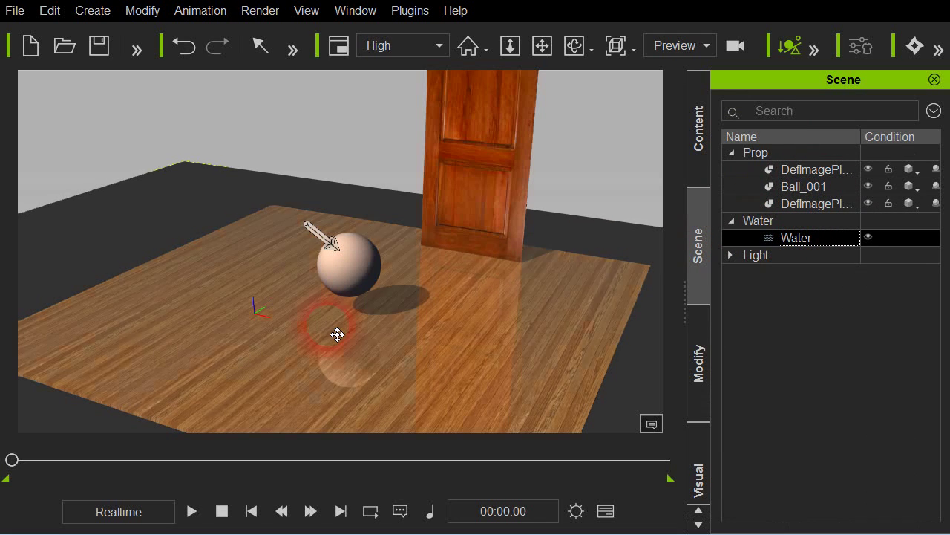
key(Down)
key(Up)
key(Down)
key(Up)
drag(337, 334, 607, 270)
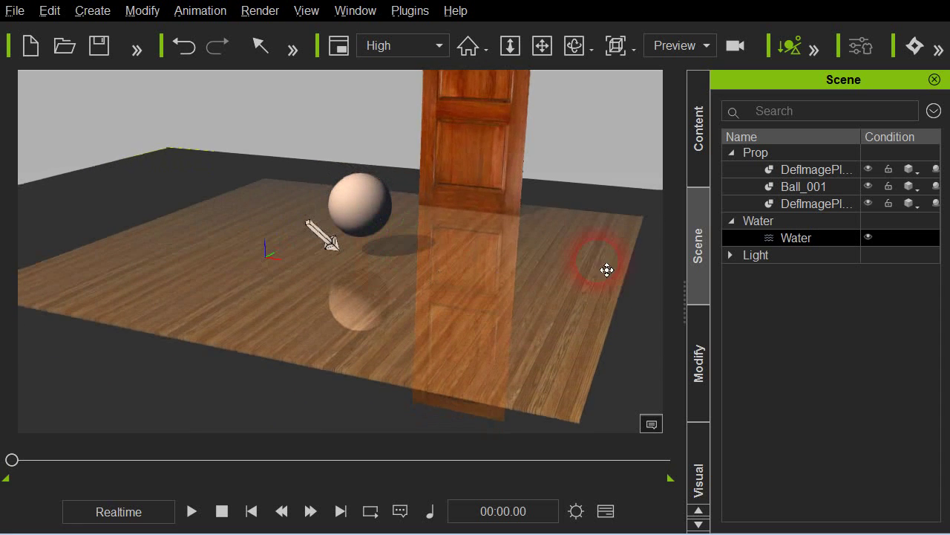
Set the water's wave size to 1
click(704, 351)
click(698, 343)
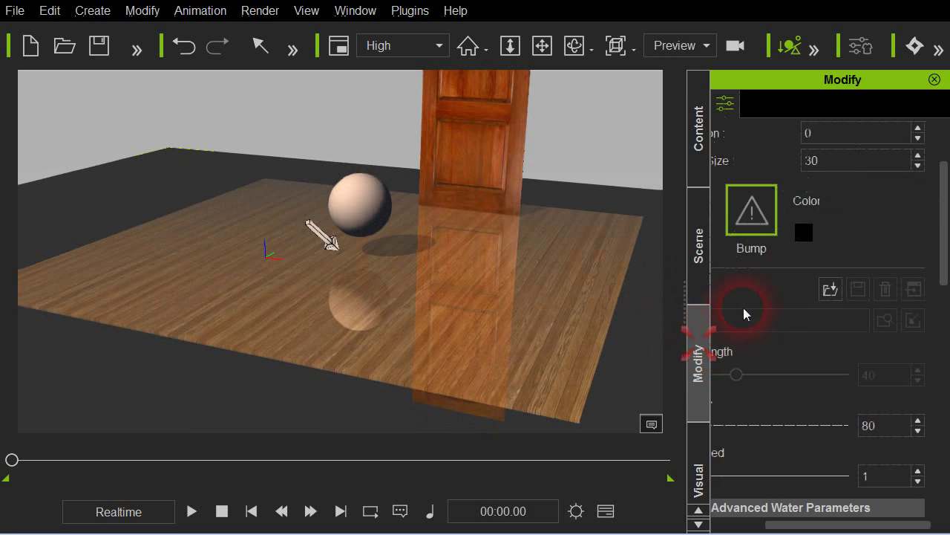
scroll(822, 210, up, 3)
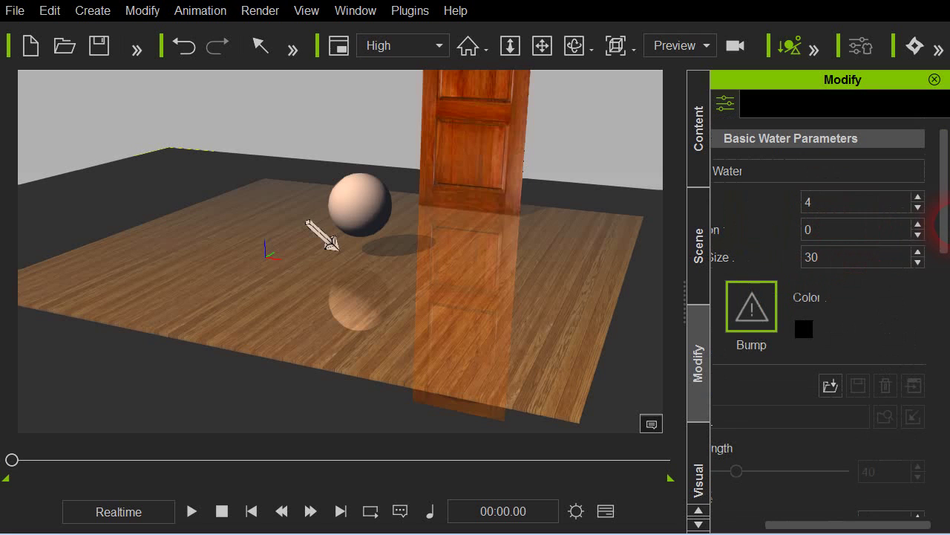
drag(939, 241, 933, 298)
click(821, 440)
drag(816, 529, 789, 524)
click(871, 277)
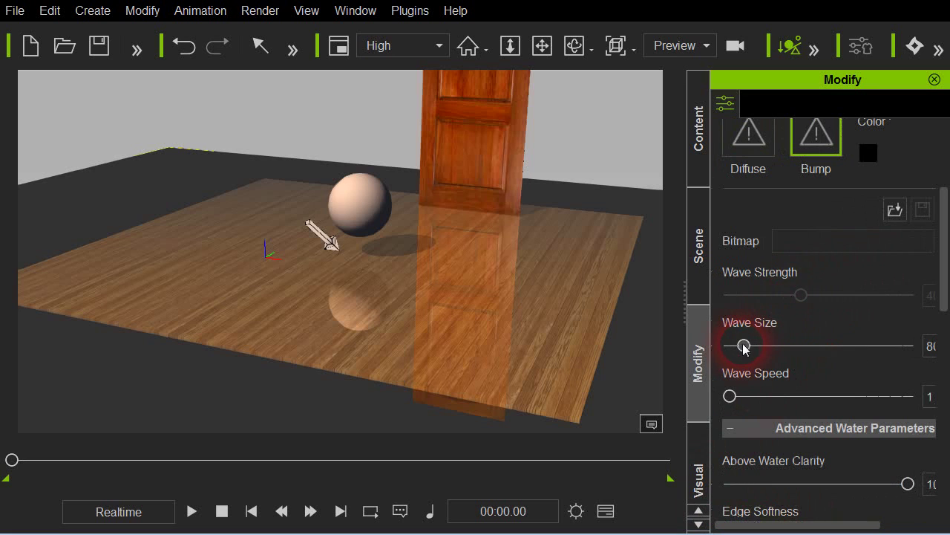
drag(744, 349, 710, 401)
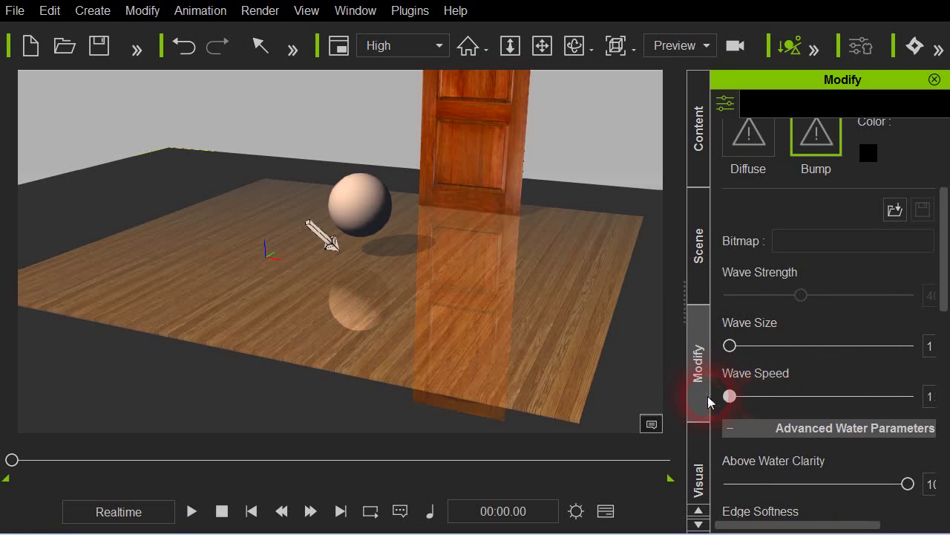
Set the water's edge softness to 22 and lower its above water clarity to about 81
drag(947, 296, 944, 347)
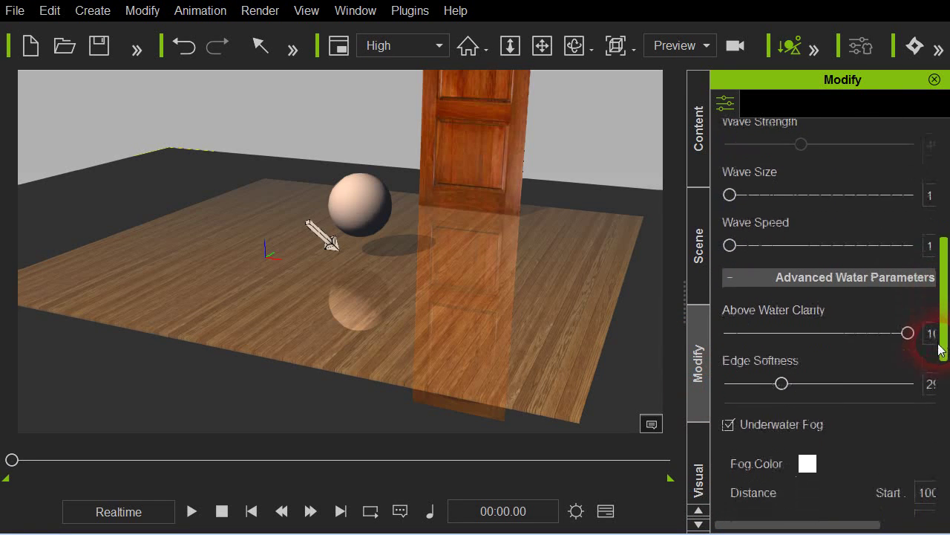
mouse_move(781, 387)
mouse_down()
mouse_move(761, 384)
mouse_move(774, 382)
mouse_up()
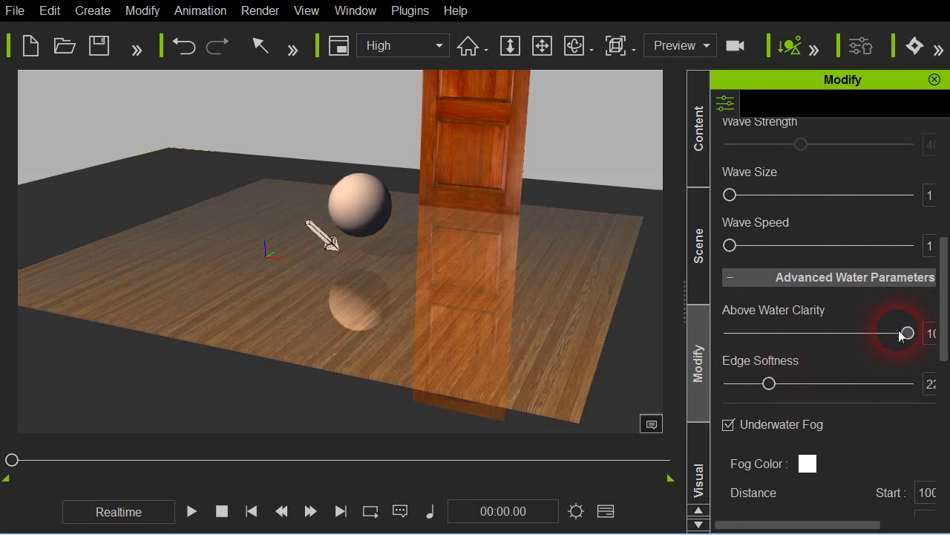
drag(907, 333, 873, 333)
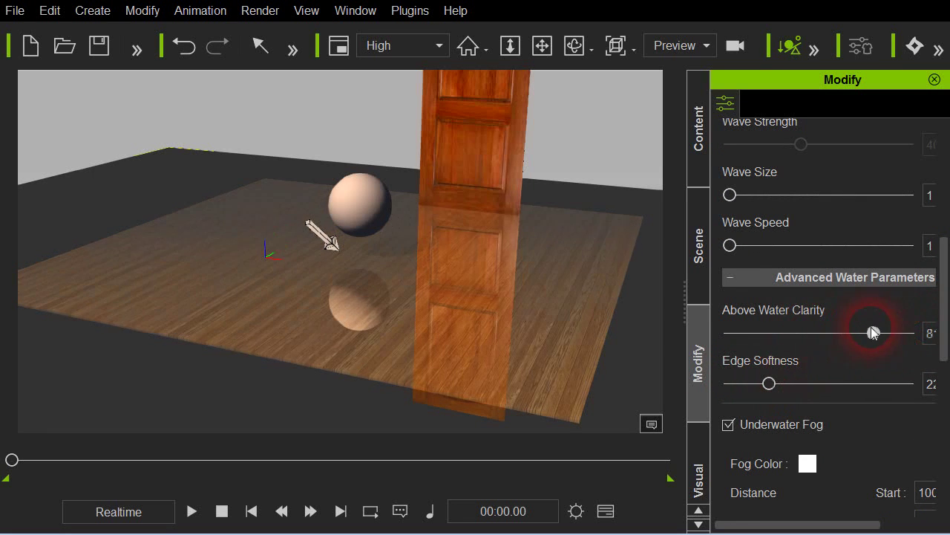
Turn off the water's underwater fog and lower its above surface refraction strength to about 81
click(728, 426)
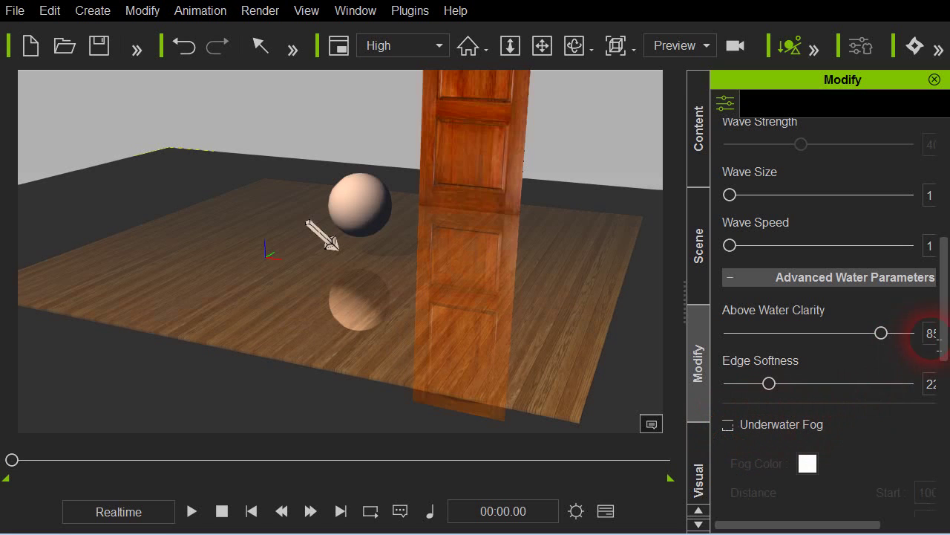
drag(947, 338, 709, 424)
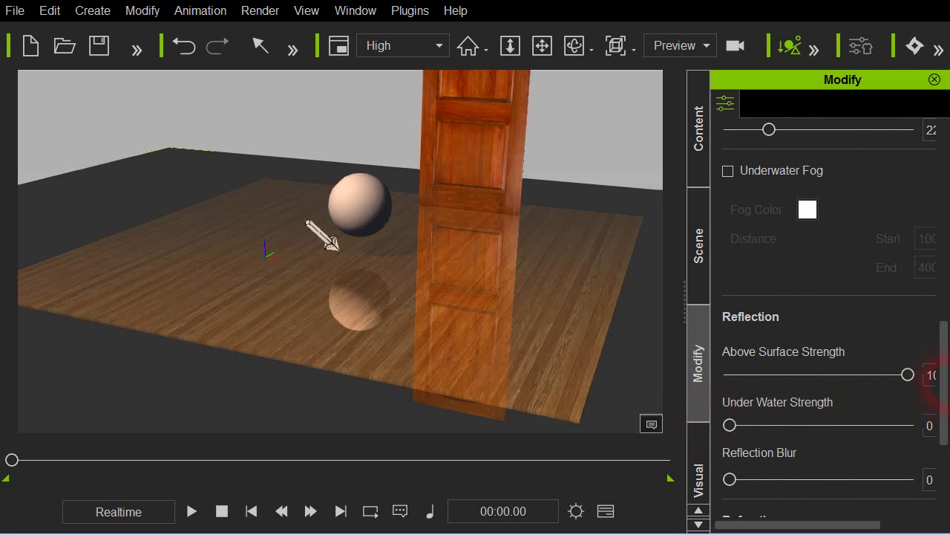
drag(941, 389, 761, 463)
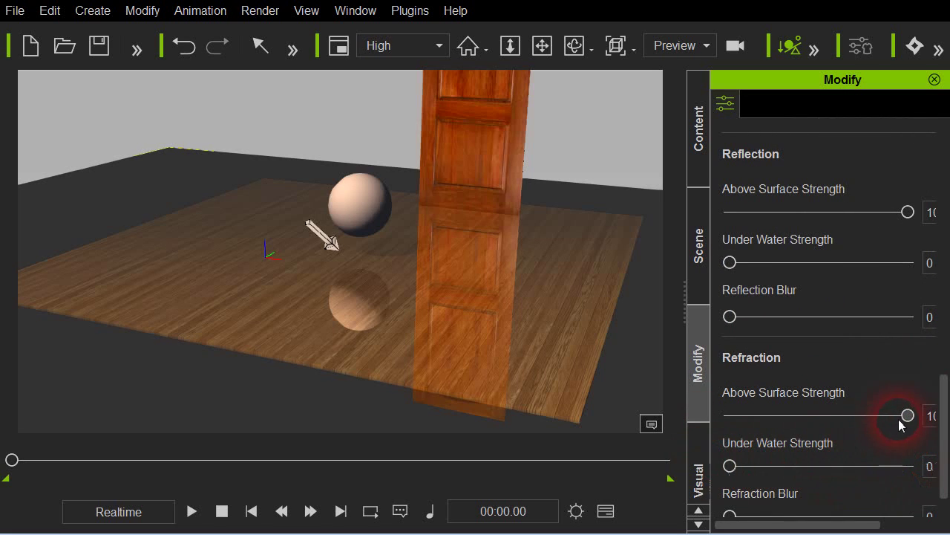
drag(909, 417, 878, 420)
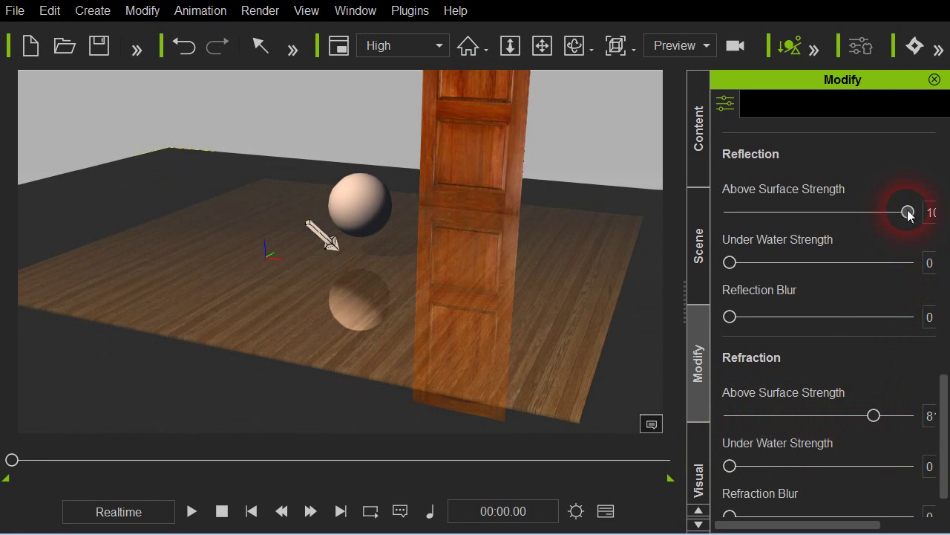
drag(909, 213, 915, 233)
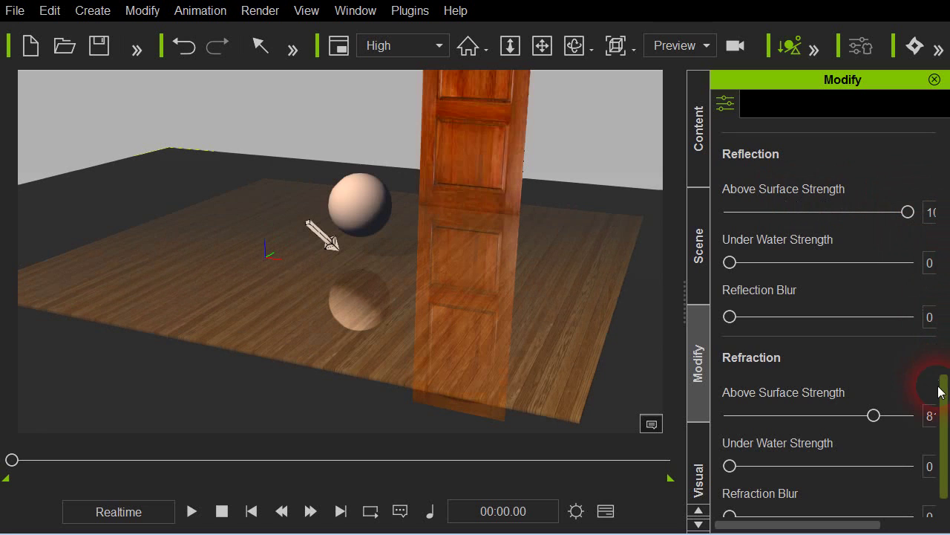
drag(941, 391, 947, 279)
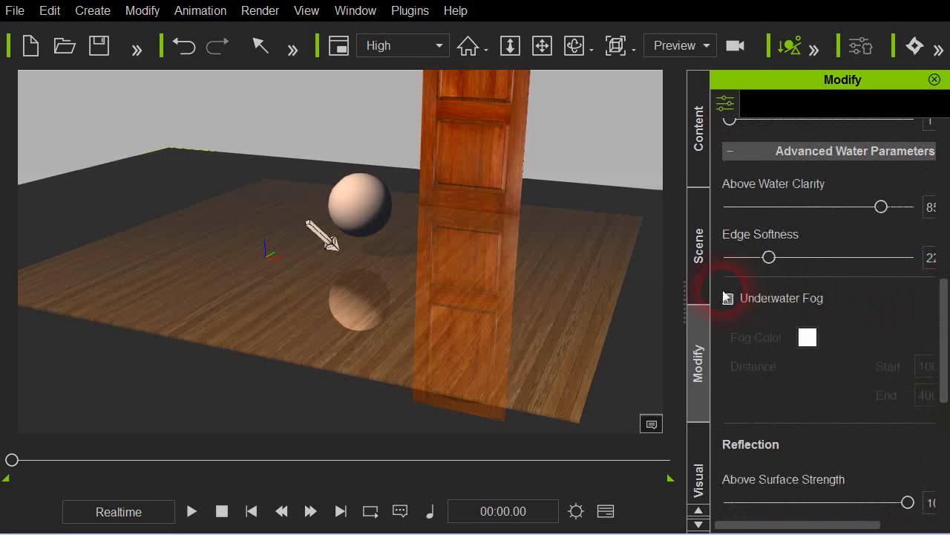
middle_drag(476, 277, 431, 315)
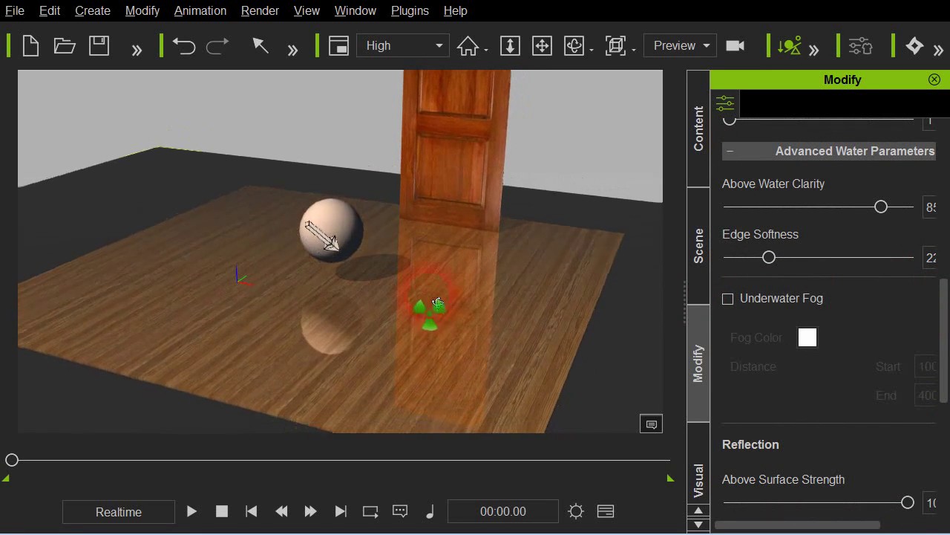
Add the Clear Day 00 sky from the Sky templates to the scene as a background for the reflections
click(700, 236)
click(696, 144)
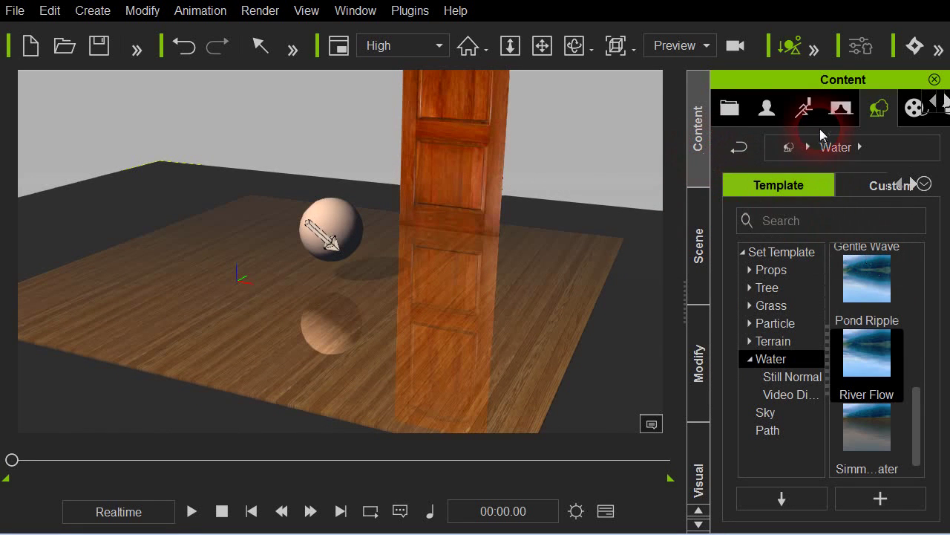
click(765, 412)
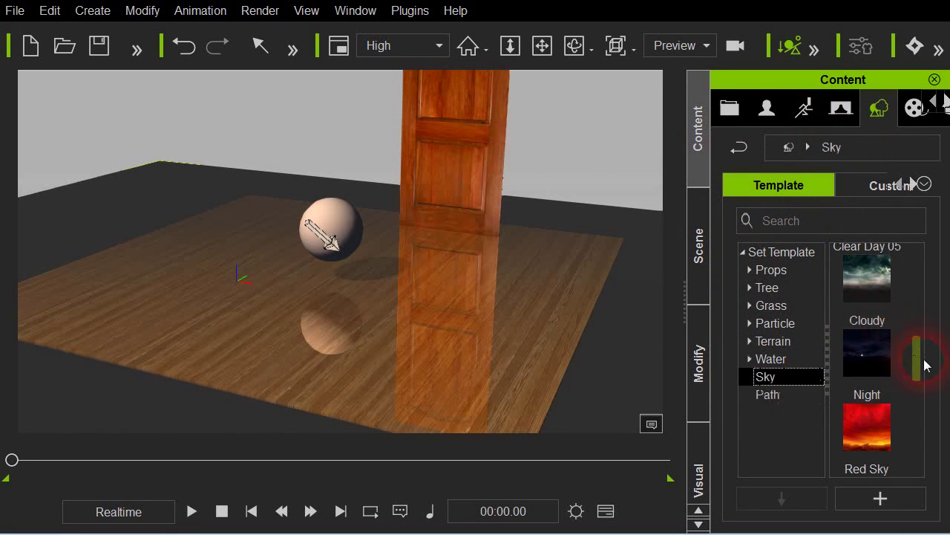
drag(919, 371, 918, 269)
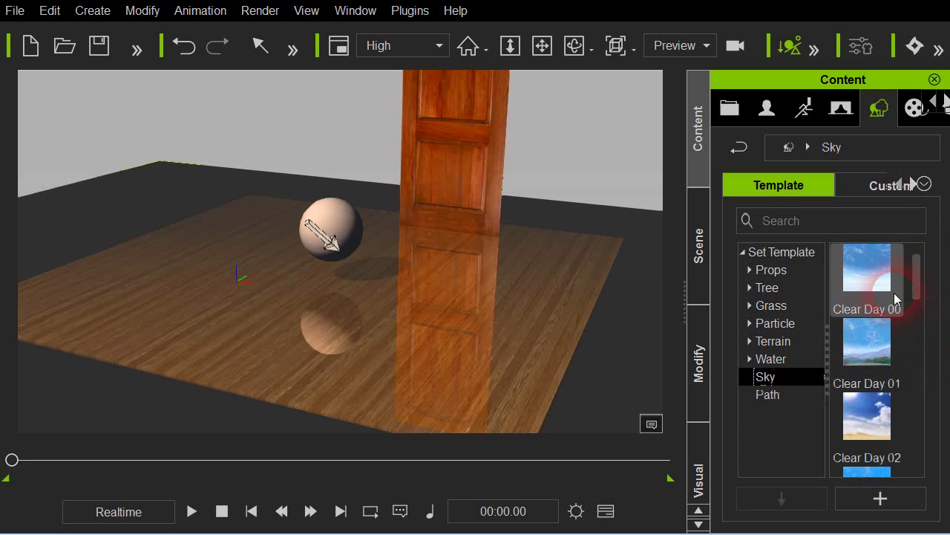
click(863, 284)
double_click(863, 283)
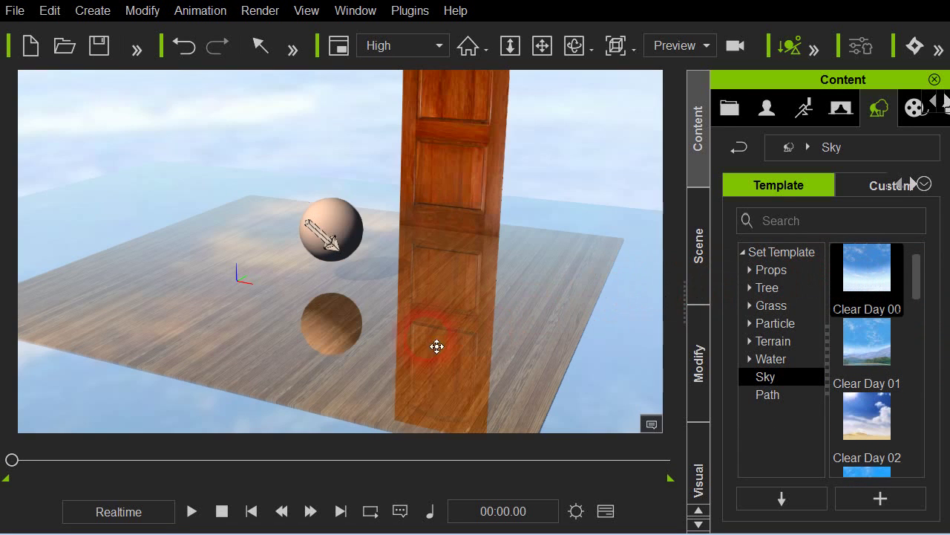
middle_drag(418, 324, 431, 289)
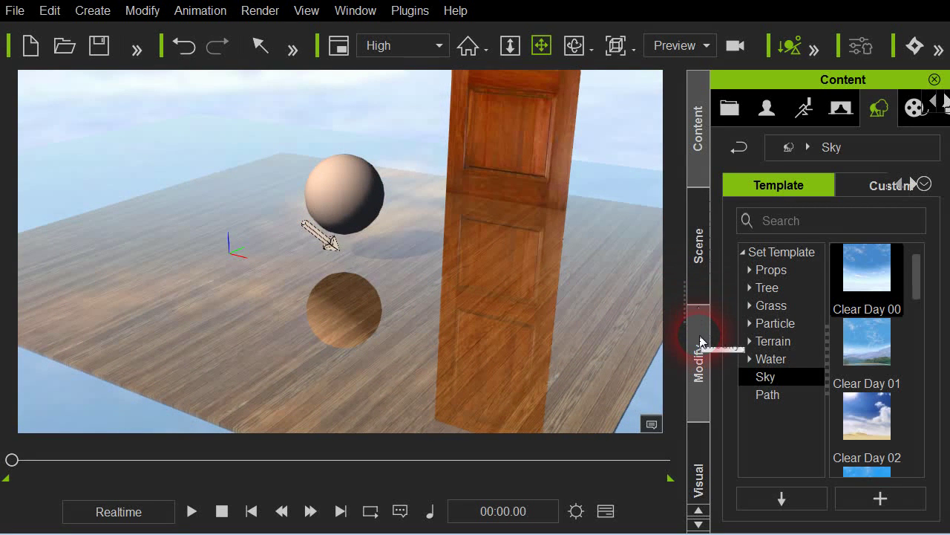
Select the water in the scene, raise its above water clarity to the maximum and set its edge softness to about 54
click(698, 268)
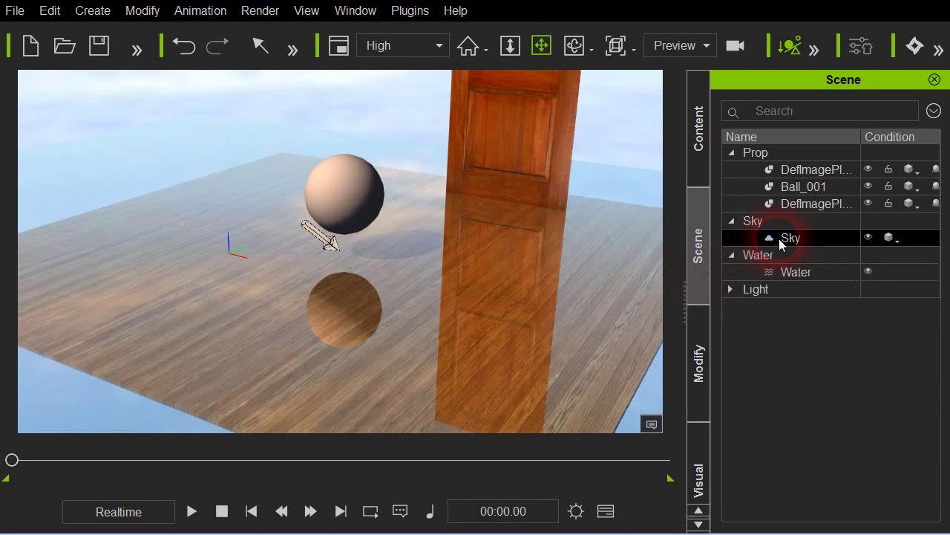
click(793, 274)
click(698, 361)
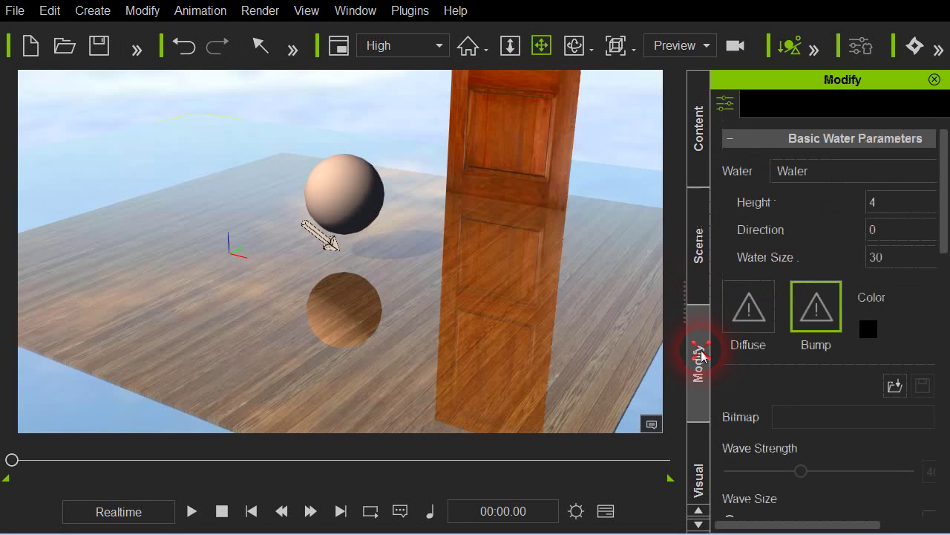
scroll(824, 356, down, 2)
scroll(824, 357, down, 4)
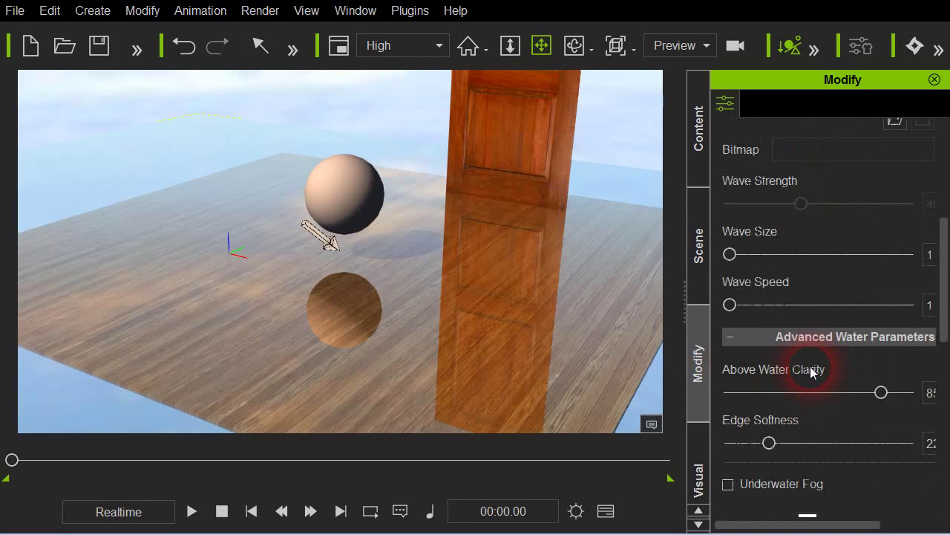
scroll(809, 369, up, 3)
scroll(810, 367, up, 2)
scroll(811, 370, down, 2)
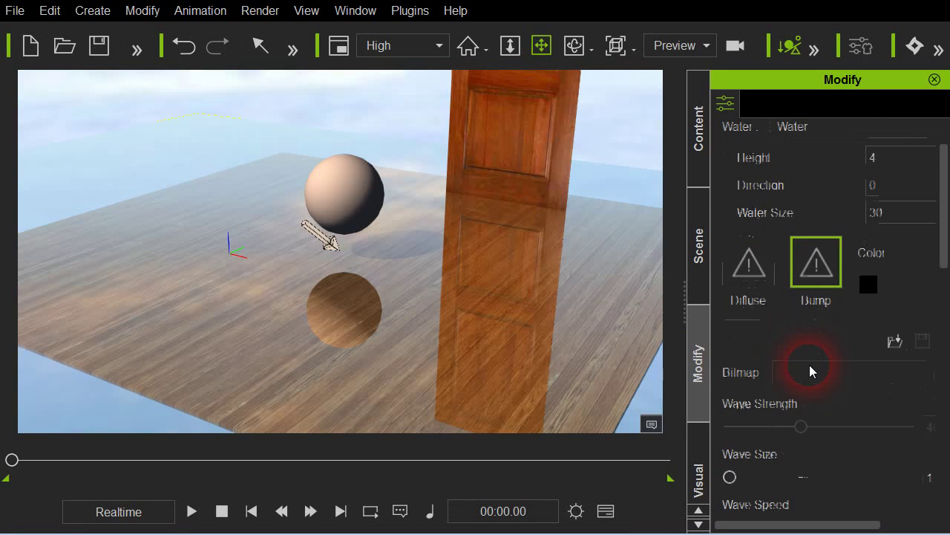
scroll(811, 370, down, 2)
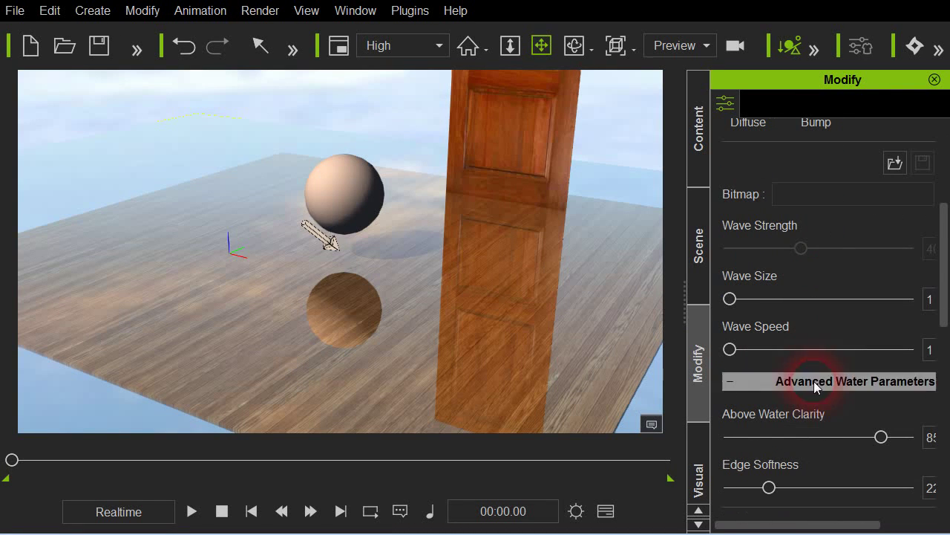
drag(769, 488, 819, 487)
drag(882, 437, 934, 442)
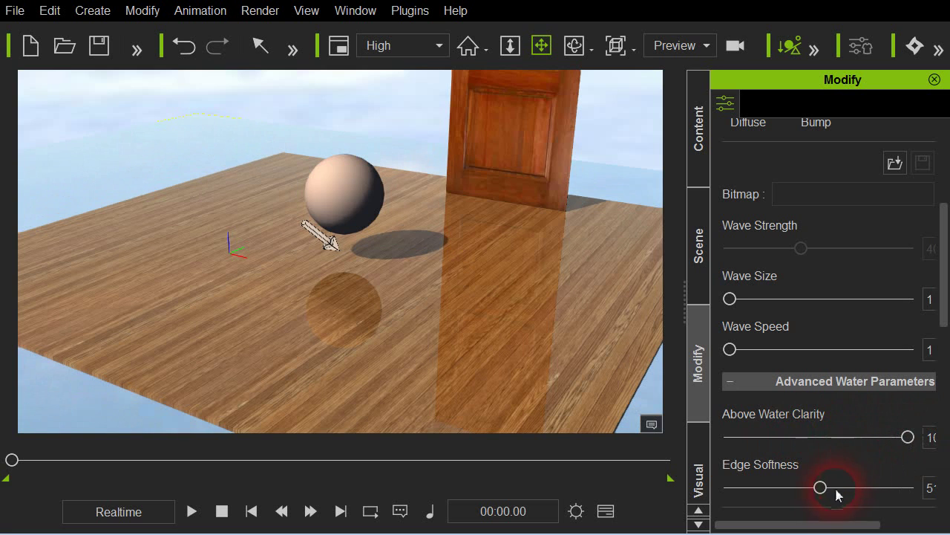
mouse_move(819, 491)
mouse_down()
mouse_move(849, 486)
mouse_move(799, 484)
mouse_move(827, 487)
mouse_up()
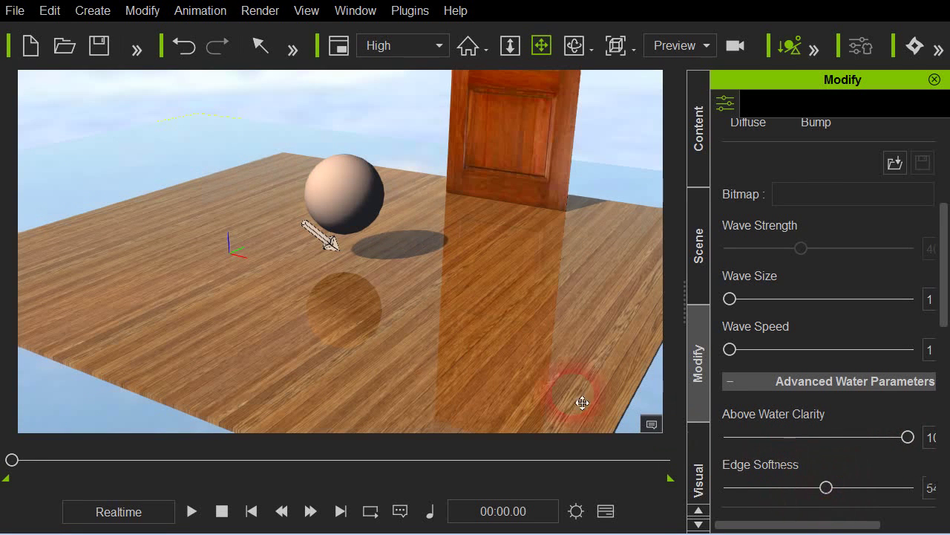
Examine the ball, door and sky reflections on the wooden floor from several viewing angles
right_drag(415, 337, 433, 316)
drag(433, 316, 435, 312)
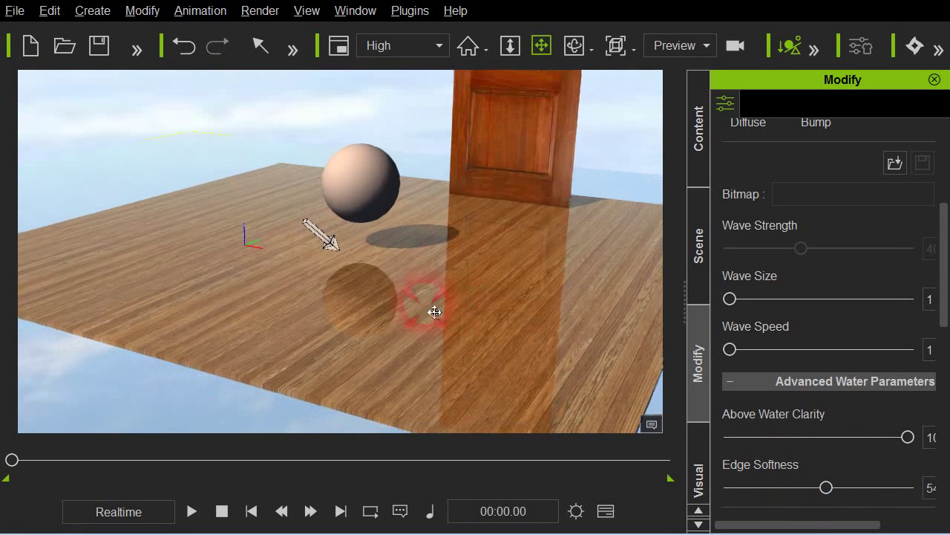
right_drag(469, 333, 444, 333)
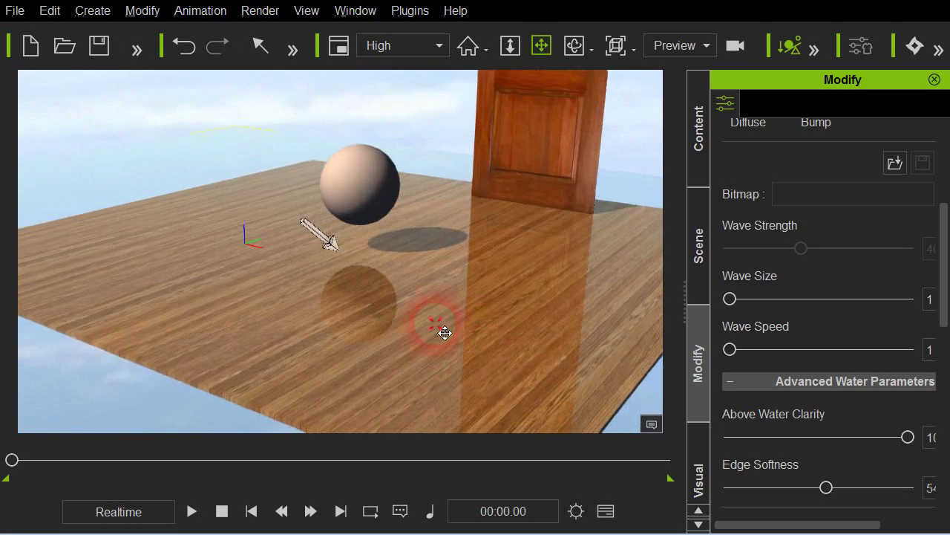
drag(444, 333, 473, 332)
right_drag(473, 332, 452, 312)
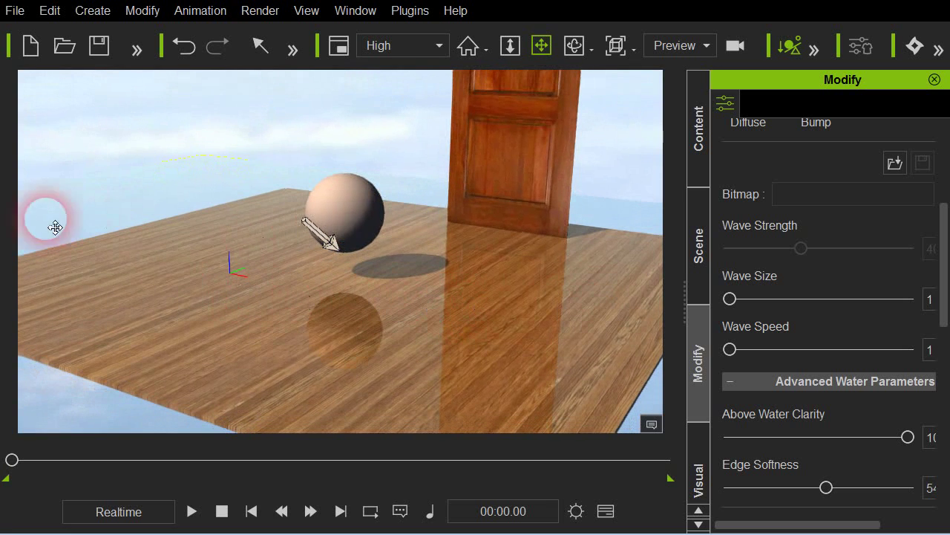
right_drag(314, 294, 309, 310)
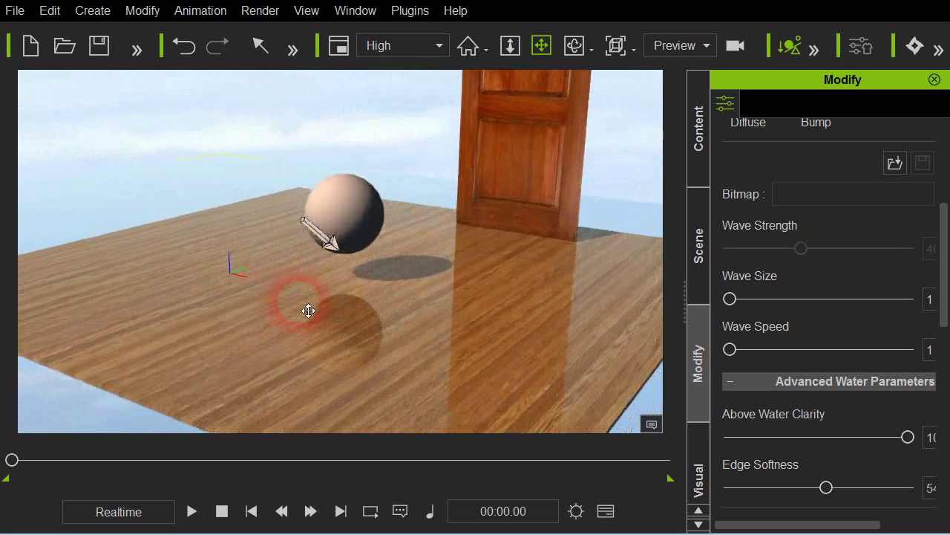
right_drag(373, 305, 333, 305)
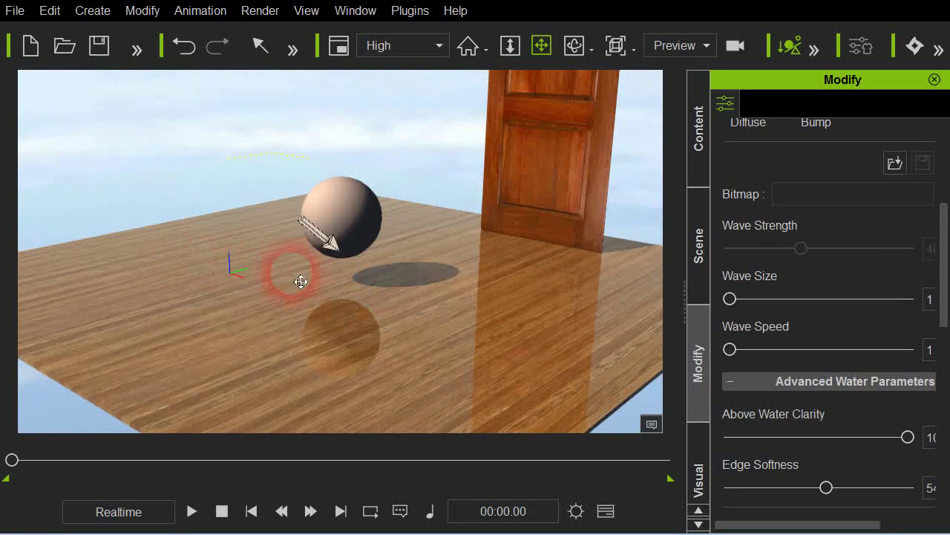
right_drag(508, 291, 460, 305)
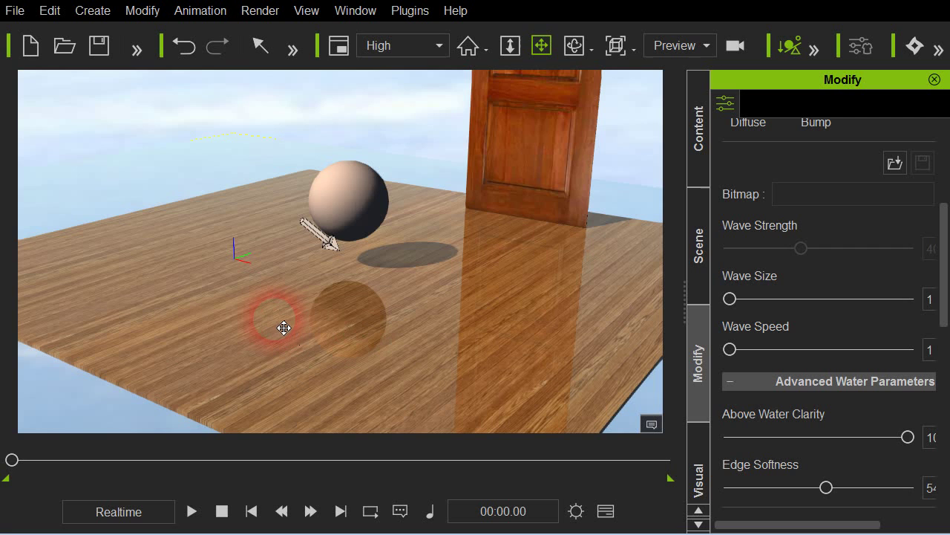
right_drag(300, 331, 297, 341)
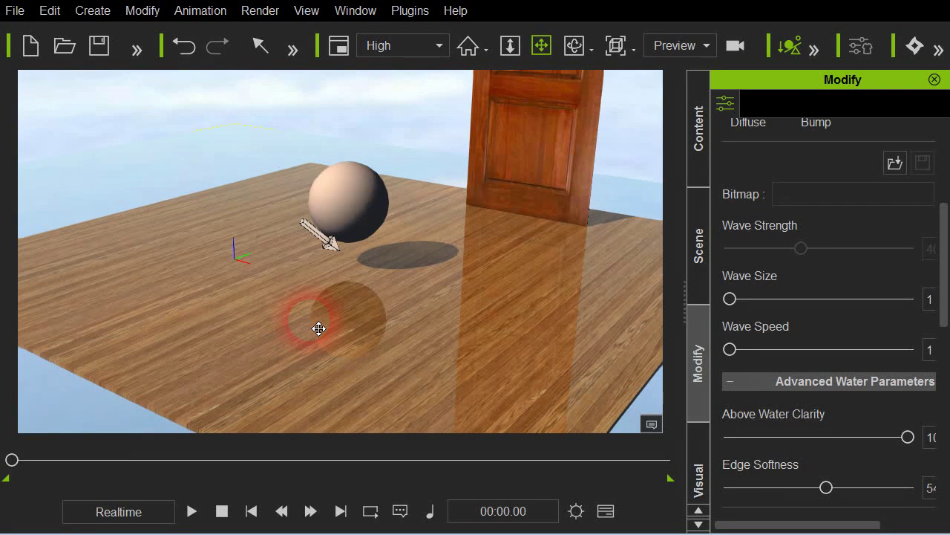
right_drag(453, 315, 437, 278)
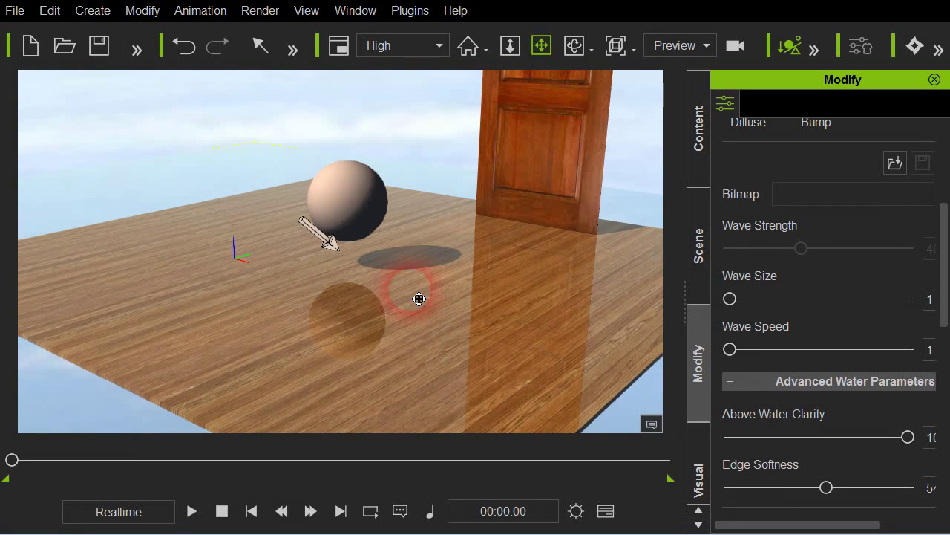